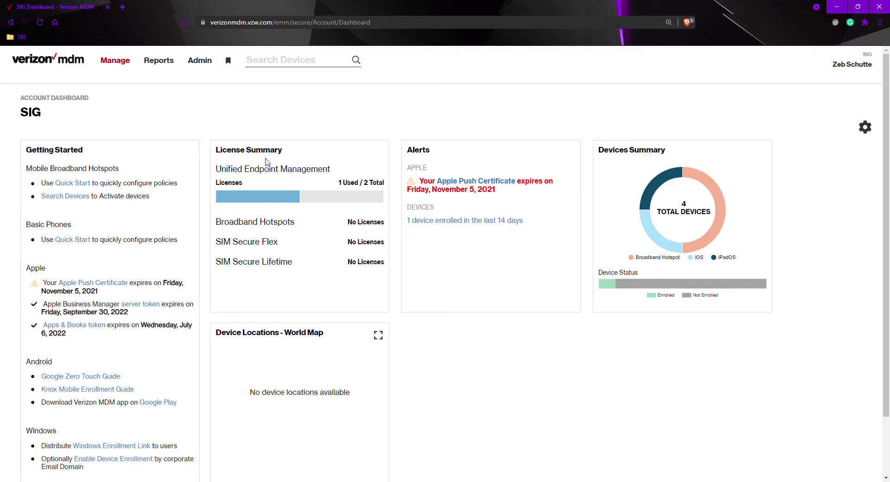
- Go to the All Groups list via Manage > Devices & Users > Groups
{"action": "mouse_move", "coordinate": [115, 70]}
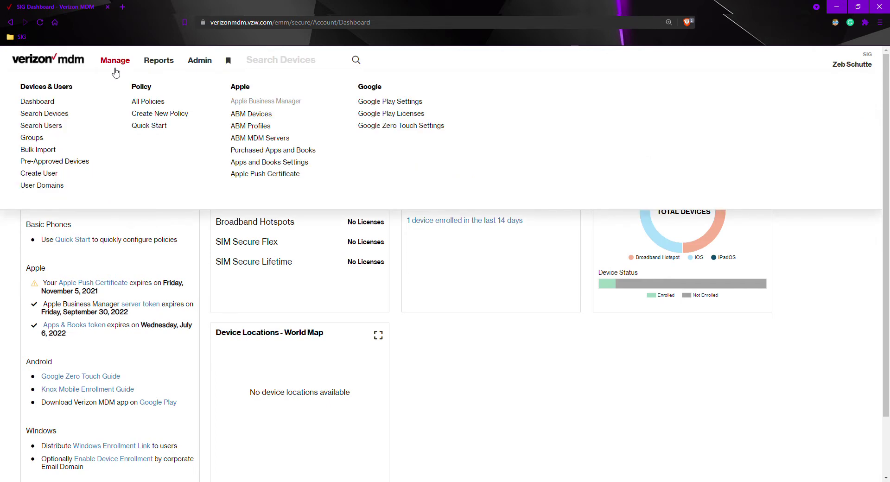
{"action": "left_click", "coordinate": [39, 139]}
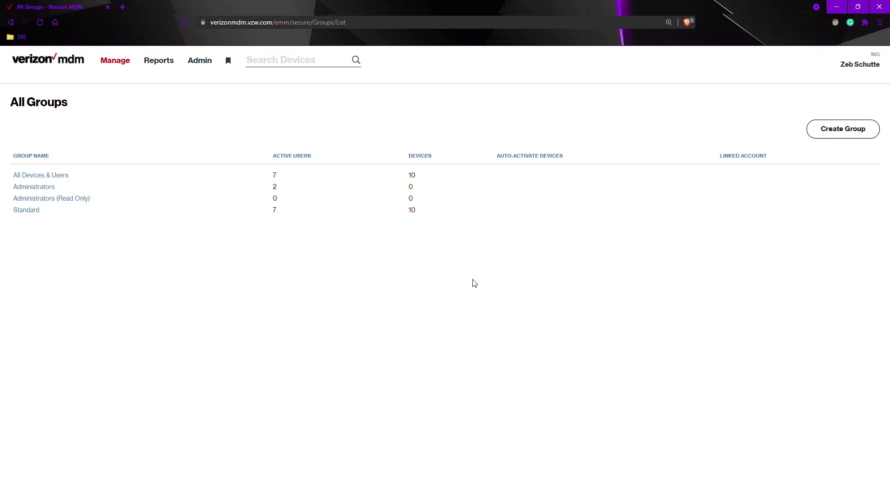
- Create a group named 'Test', save it, and acknowledge the confirmation
{"action": "left_click", "coordinate": [860, 137]}
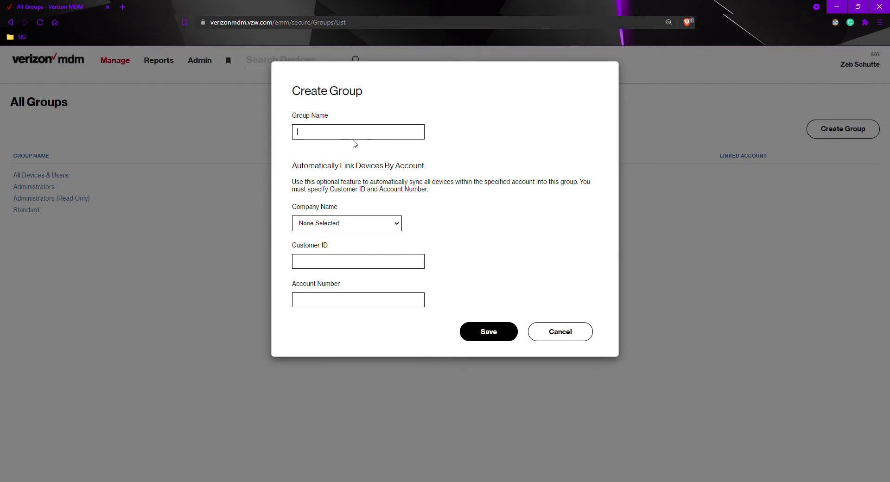
{"action": "type", "text": "t"}
{"action": "left_click", "coordinate": [496, 335]}
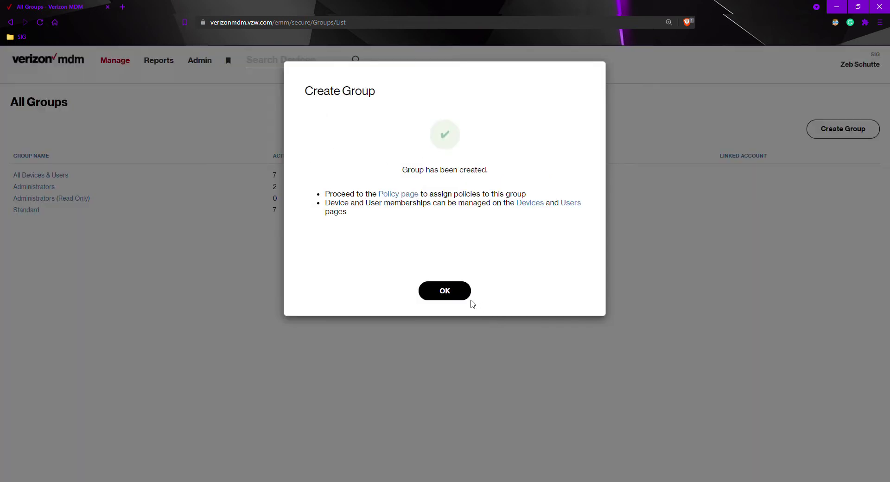
{"action": "left_click", "coordinate": [455, 294]}
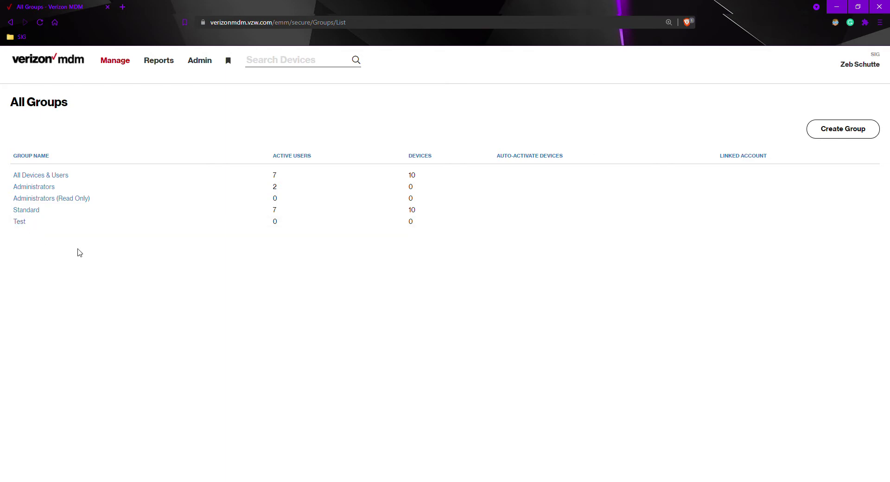
- Go to All Policies and scroll down to the Microsoft OneDrive 12.50 application
{"action": "left_click", "coordinate": [123, 66]}
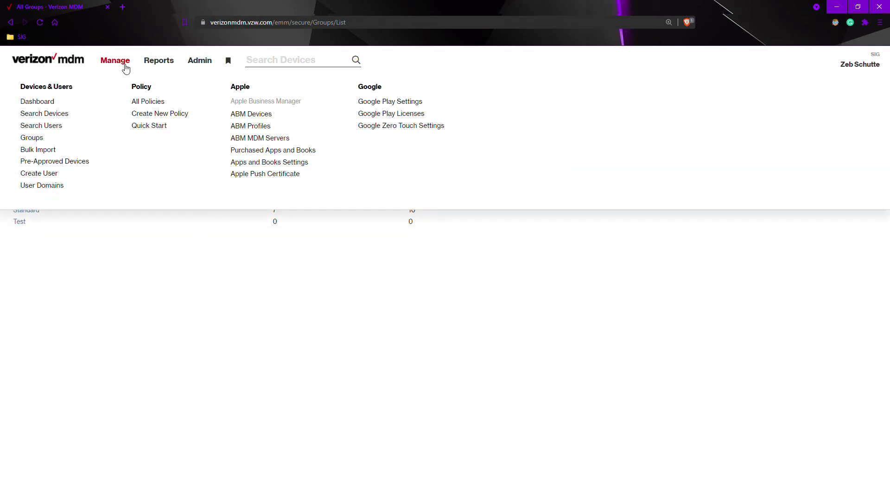
{"action": "left_click", "coordinate": [149, 103]}
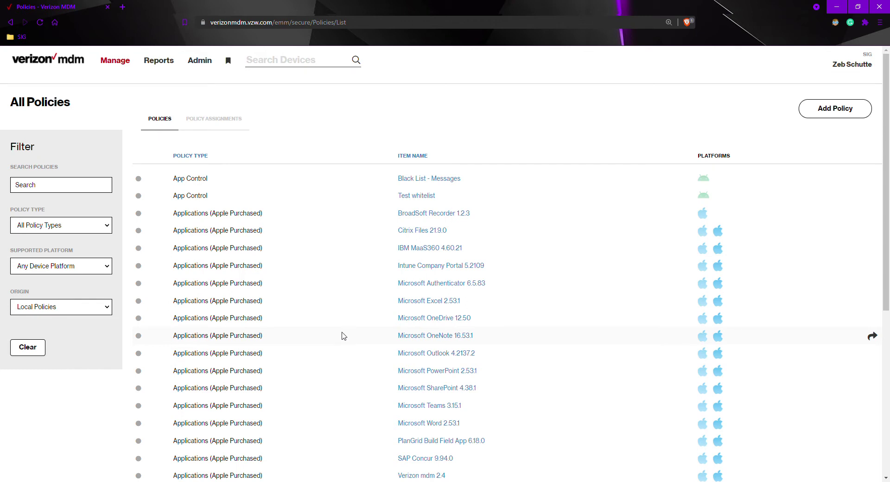
{"action": "scroll", "coordinate": [360, 337], "scroll_direction": "down", "scroll_amount": 1}
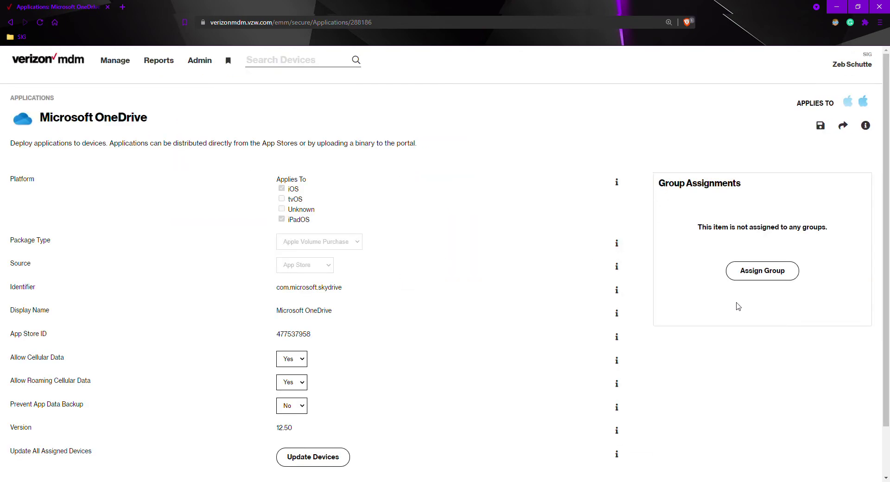
- Assign Microsoft OneDrive 12.50 to the Test group and dismiss the success message
{"action": "left_click", "coordinate": [785, 274]}
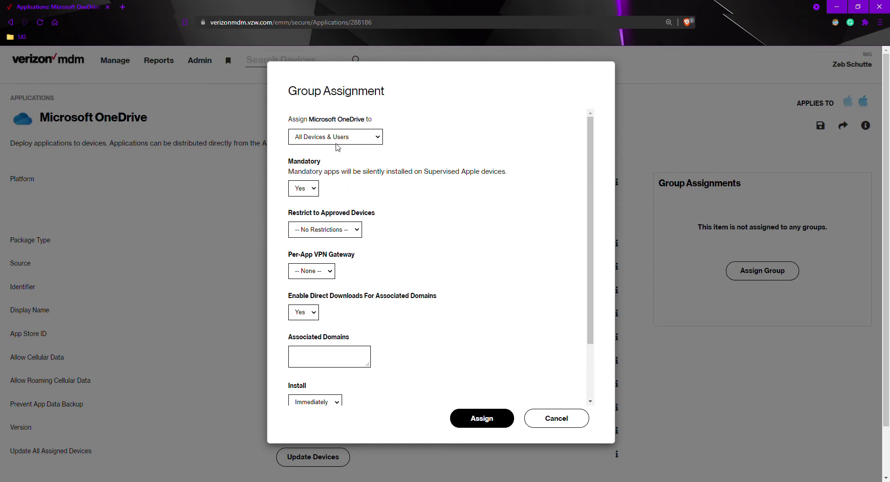
{"action": "left_click", "coordinate": [318, 183]}
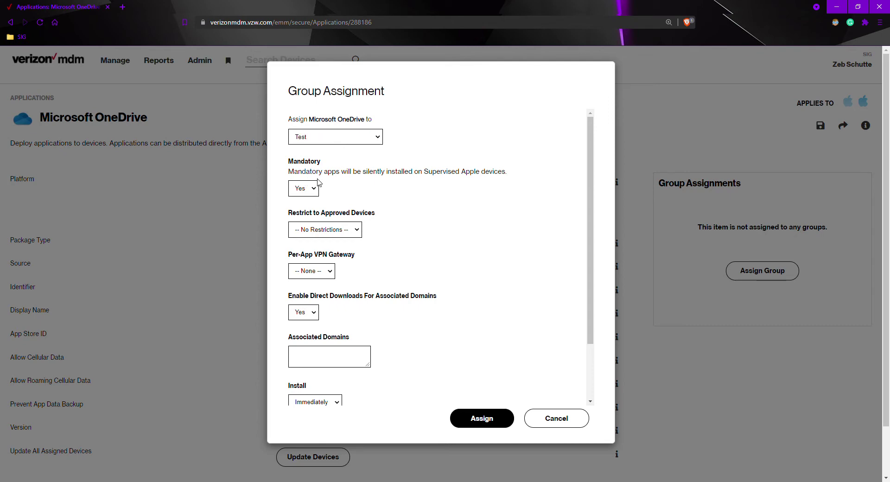
{"action": "left_click", "coordinate": [494, 419]}
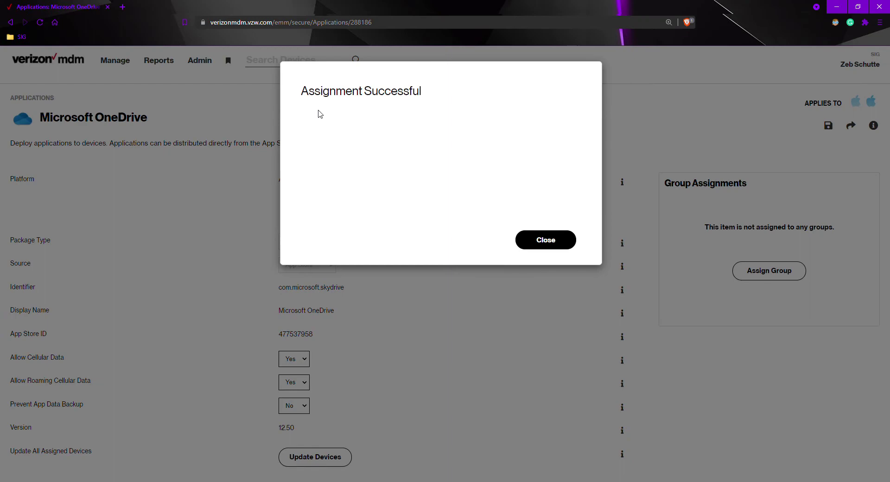
{"action": "left_click", "coordinate": [553, 246]}
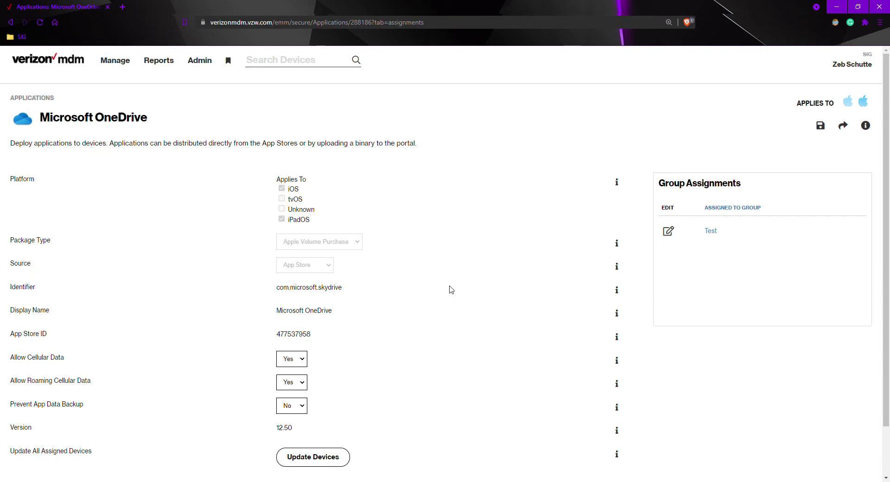
- Add the Apple iPad (SIG TEST) device to the Test group under its Group Memberships
{"action": "left_click", "coordinate": [107, 64]}
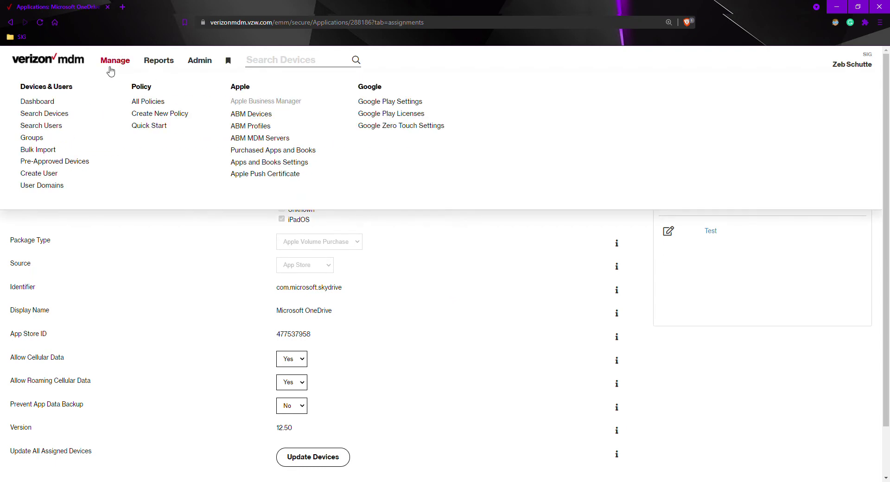
{"action": "left_click", "coordinate": [54, 119]}
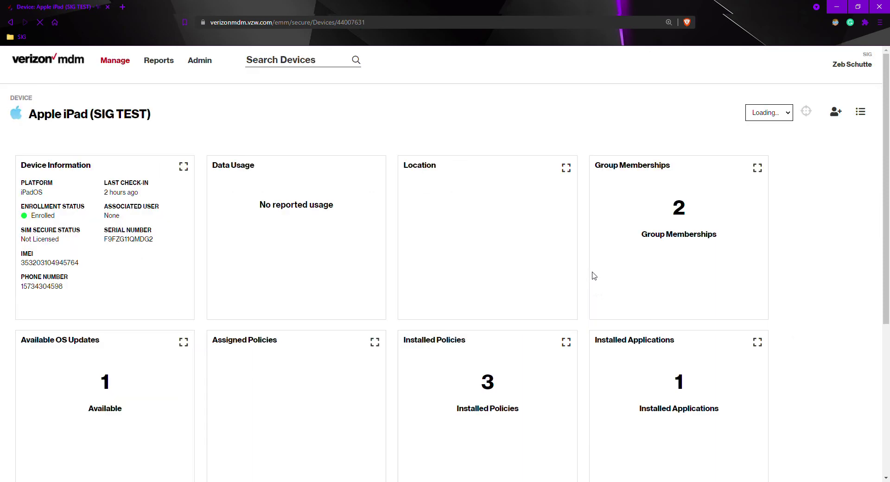
{"action": "left_click", "coordinate": [646, 168]}
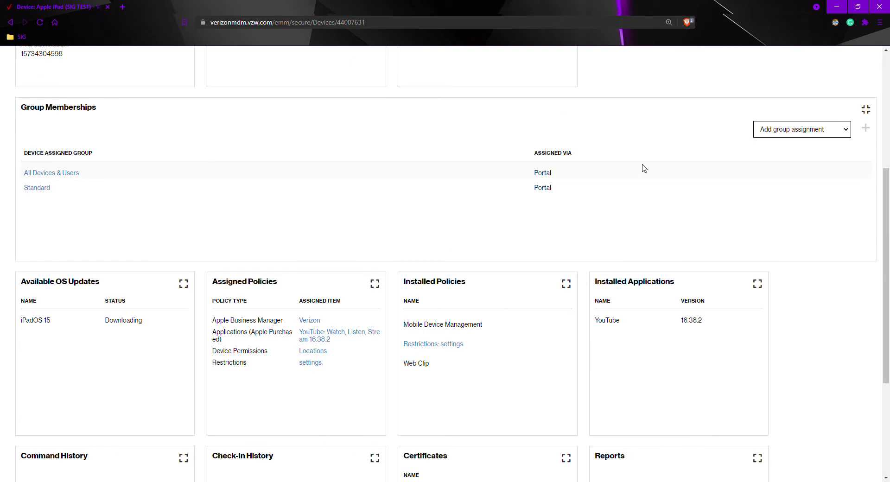
{"action": "left_click", "coordinate": [786, 132]}
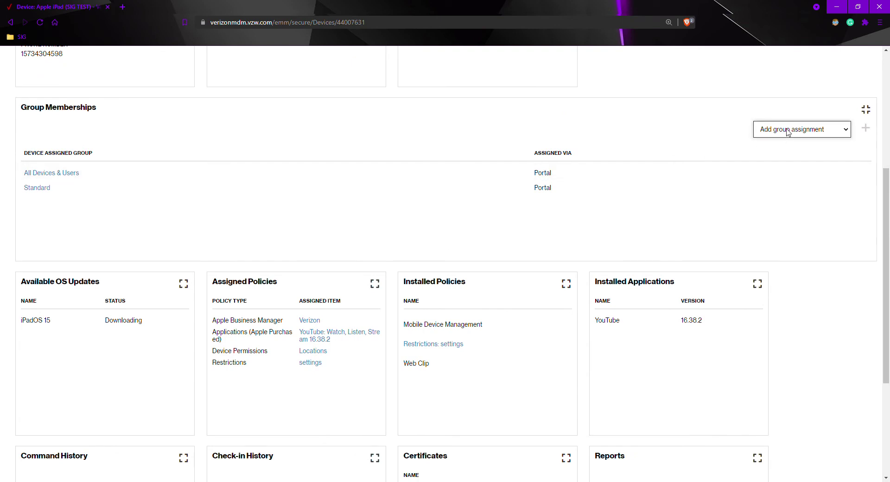
{"action": "left_click", "coordinate": [775, 170]}
{"action": "left_click", "coordinate": [866, 129]}
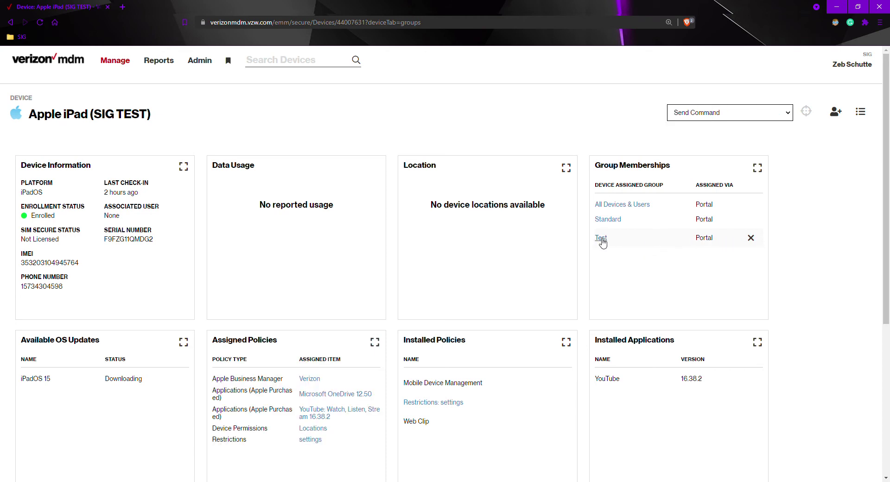
- Delete the iPad's extra Test group assignment and close the Assignment Removed dialog
{"action": "mouse_move", "coordinate": [643, 238]}
{"action": "left_click", "coordinate": [750, 239]}
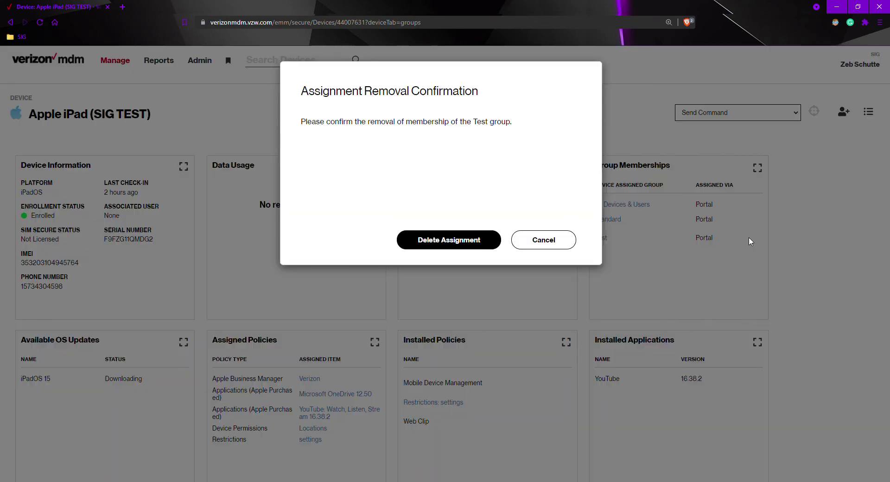
{"action": "left_click", "coordinate": [461, 247]}
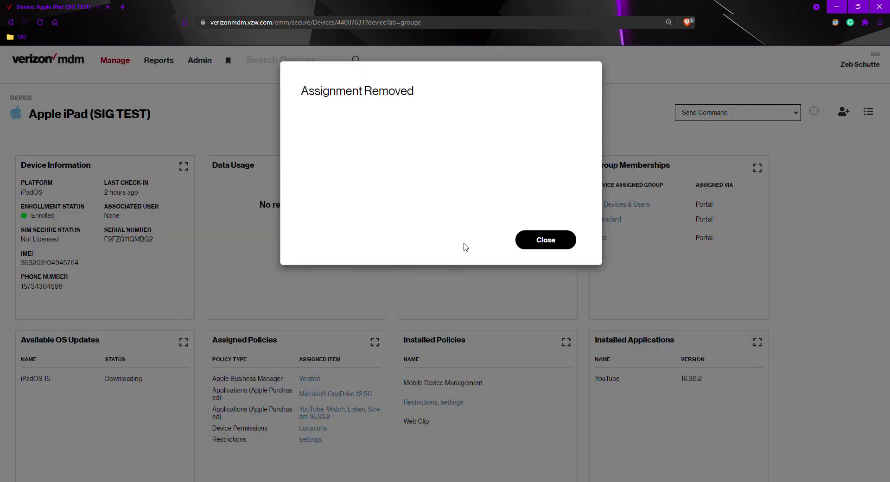
{"action": "left_click", "coordinate": [546, 241]}
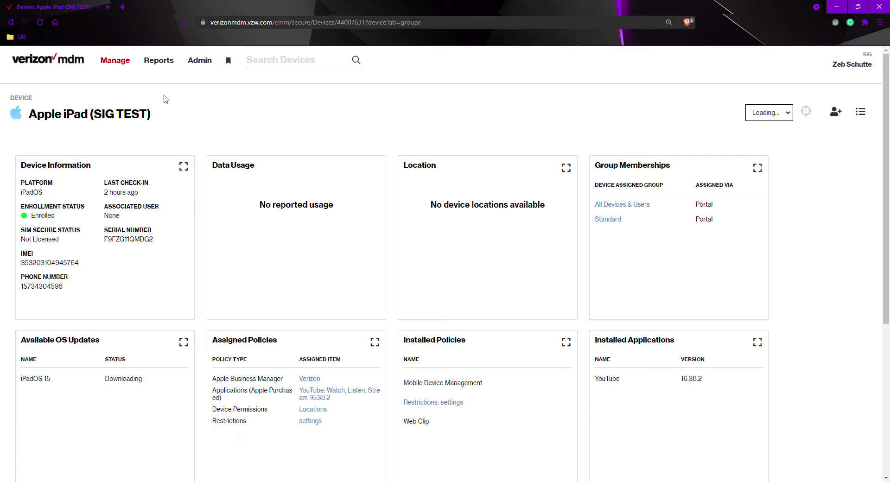
{"action": "mouse_move", "coordinate": [132, 67]}
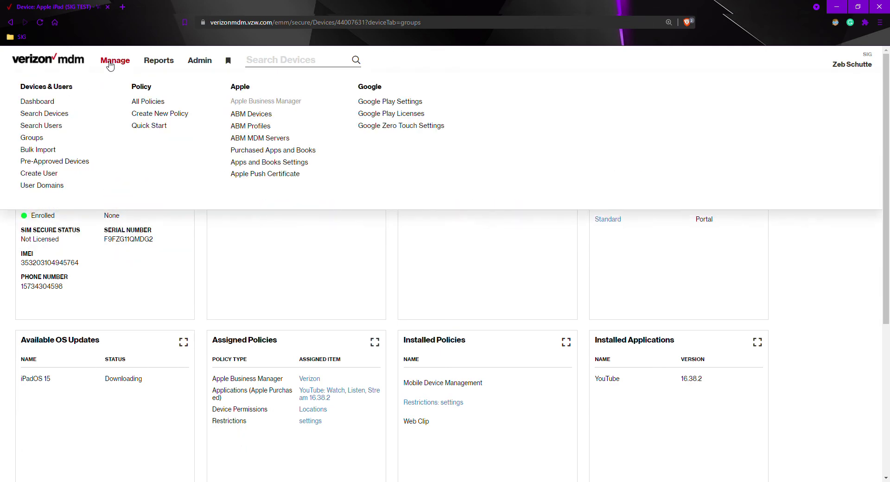
- Select the iPad Pro 12.9, Apple iPad (SIG TEST), Inseego BPC100 and Lenovo 81JL devices
{"action": "left_click", "coordinate": [42, 118]}
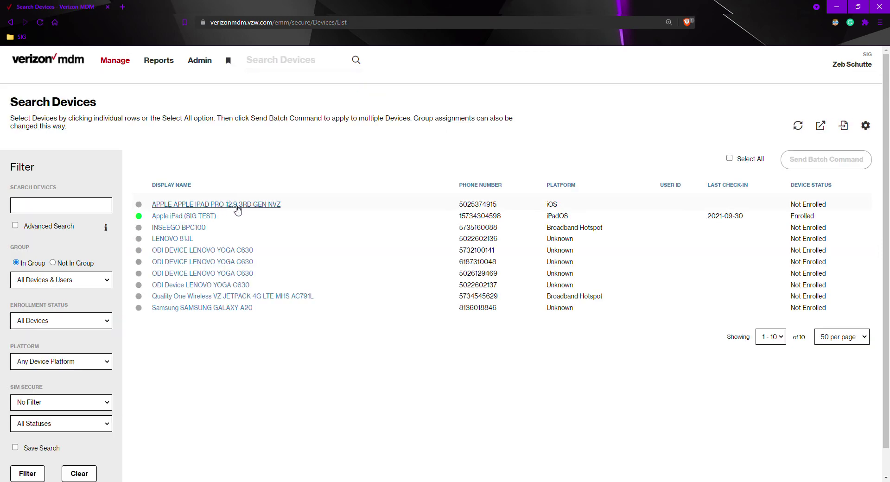
{"action": "left_click", "coordinate": [294, 205]}
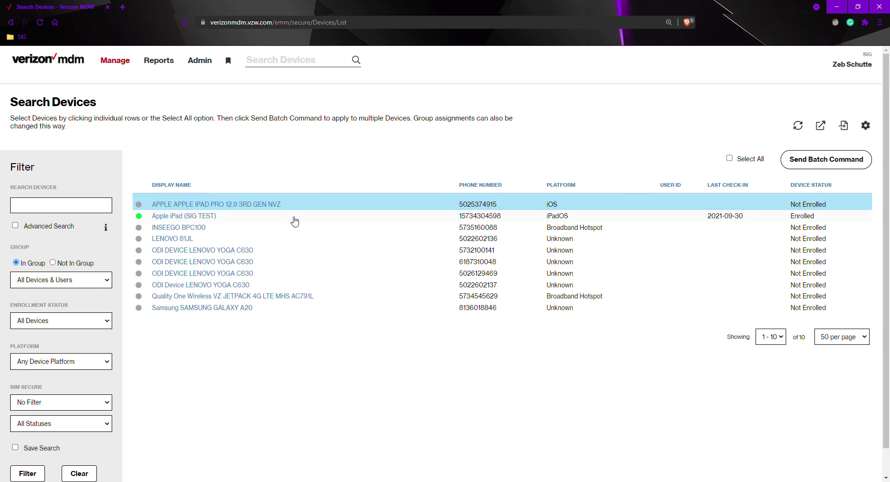
{"action": "left_click", "coordinate": [292, 220]}
{"action": "left_click", "coordinate": [292, 229]}
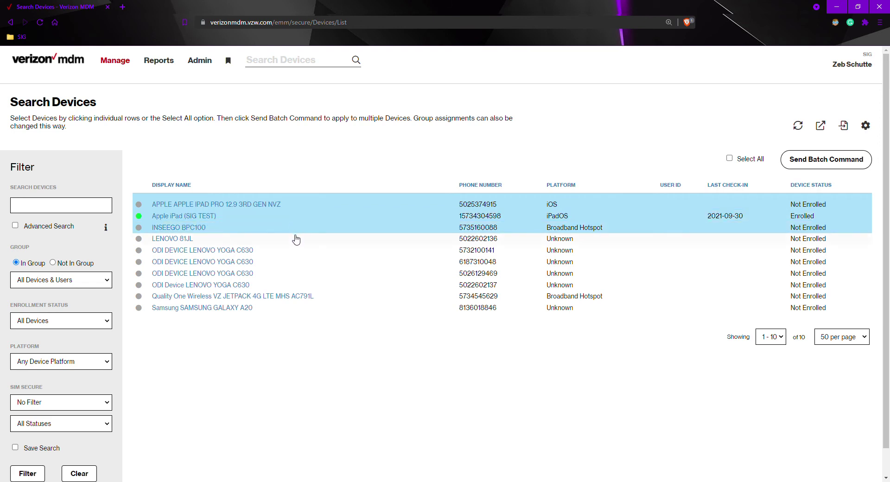
{"action": "left_click", "coordinate": [295, 239]}
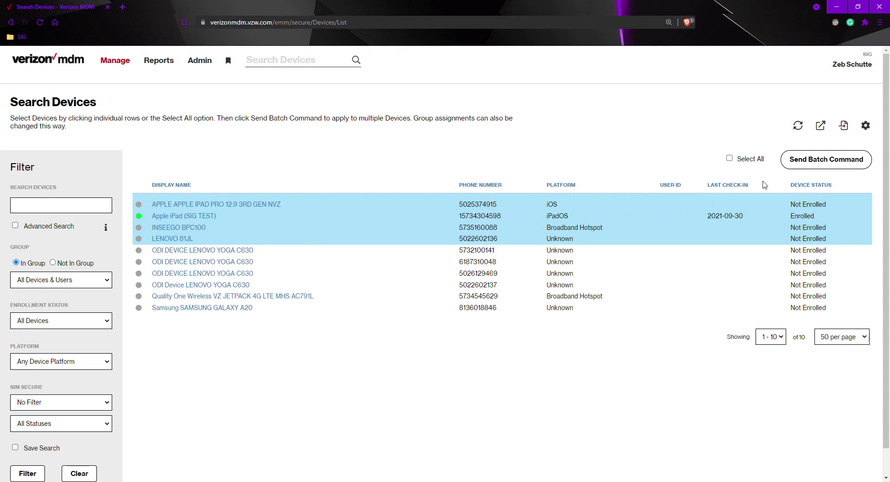
- Send a batch Add Group Membership command putting the selected devices in the Test group
{"action": "left_click", "coordinate": [808, 168]}
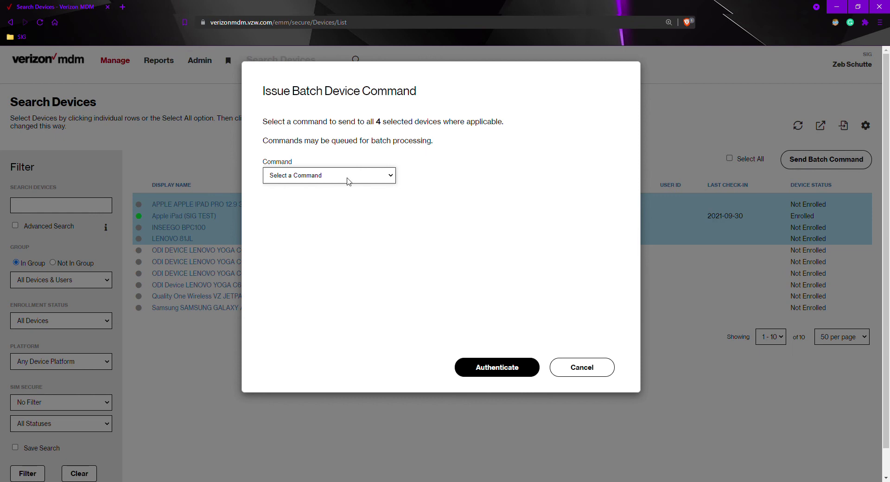
{"action": "left_click", "coordinate": [312, 208]}
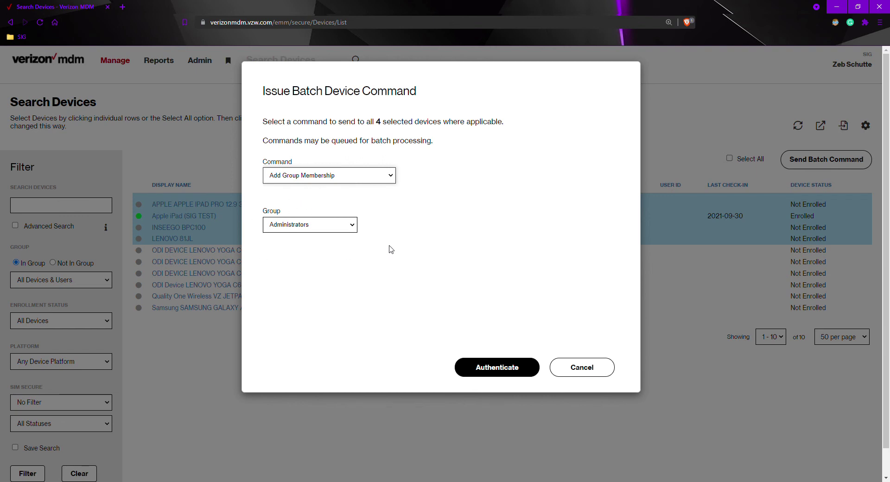
{"action": "left_click", "coordinate": [302, 229]}
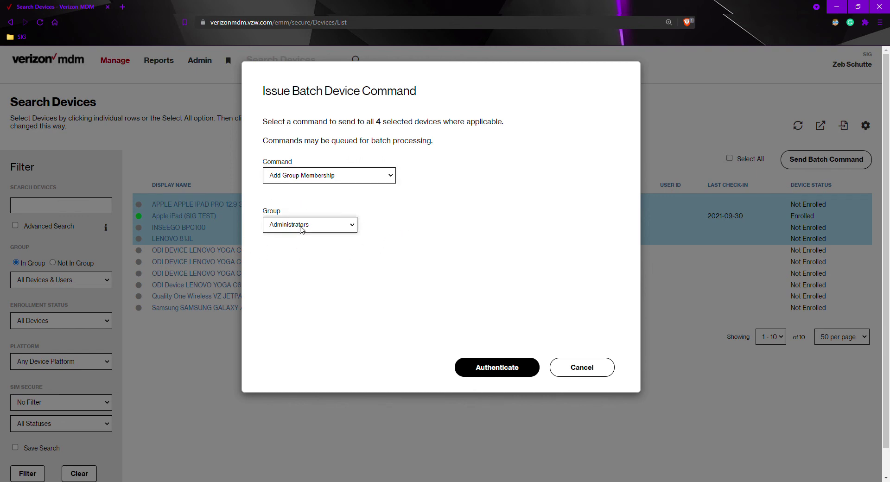
{"action": "left_click", "coordinate": [282, 264]}
{"action": "left_click", "coordinate": [571, 368]}
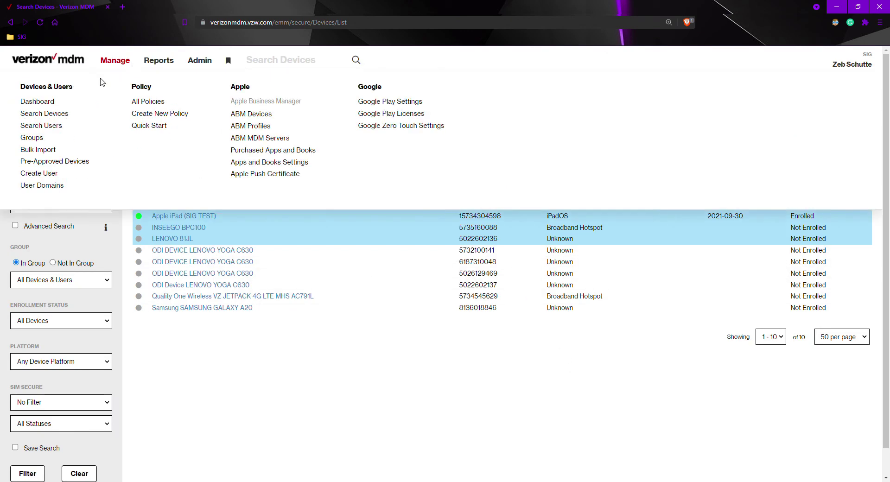
- Open the test user's account from Search Users and add it to the Test group
{"action": "left_click", "coordinate": [48, 126]}
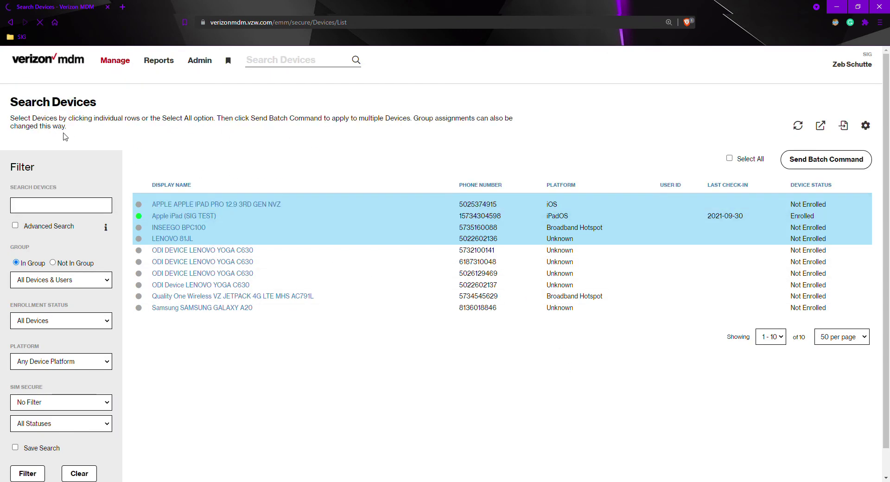
{"action": "mouse_move", "coordinate": [126, 73]}
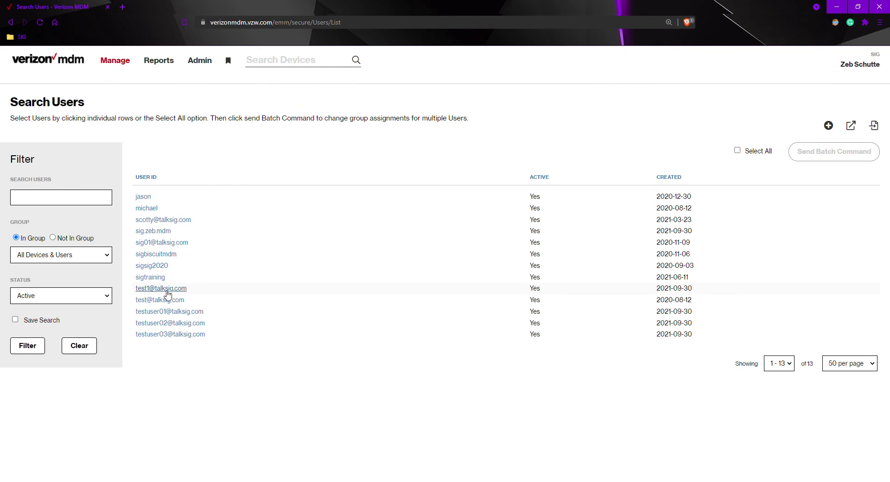
{"action": "left_click", "coordinate": [166, 291]}
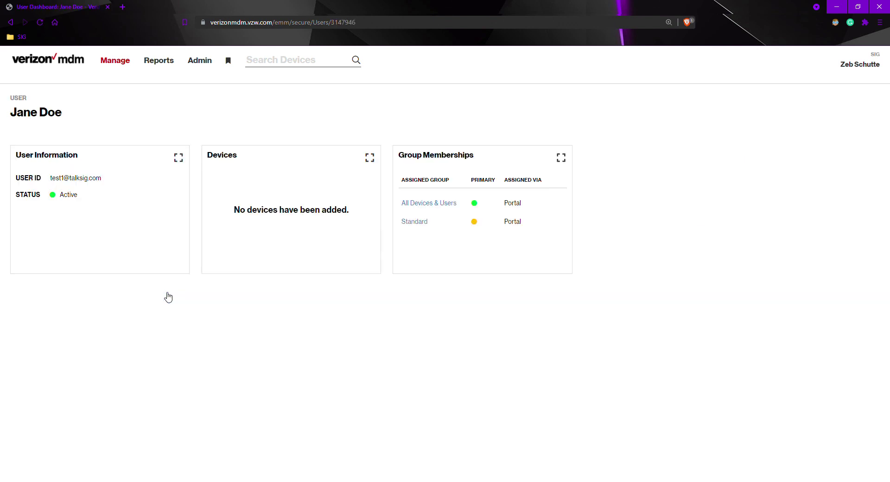
{"action": "left_click", "coordinate": [444, 165]}
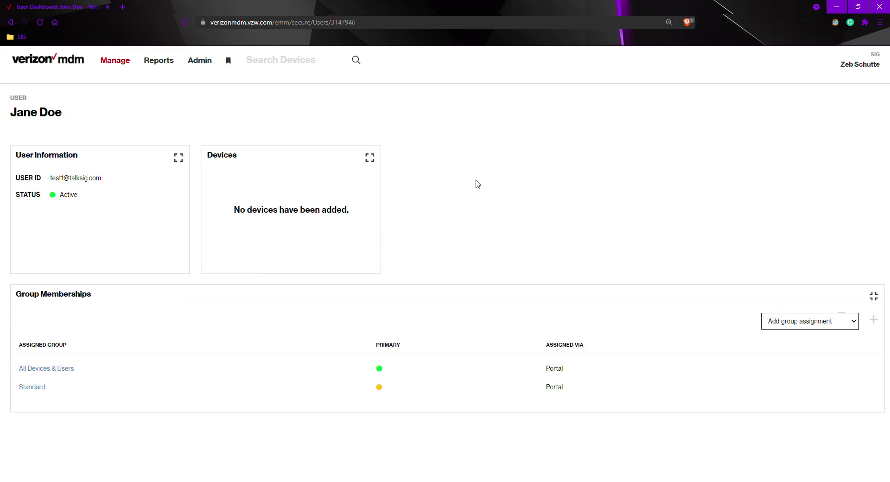
{"action": "left_click", "coordinate": [788, 326]}
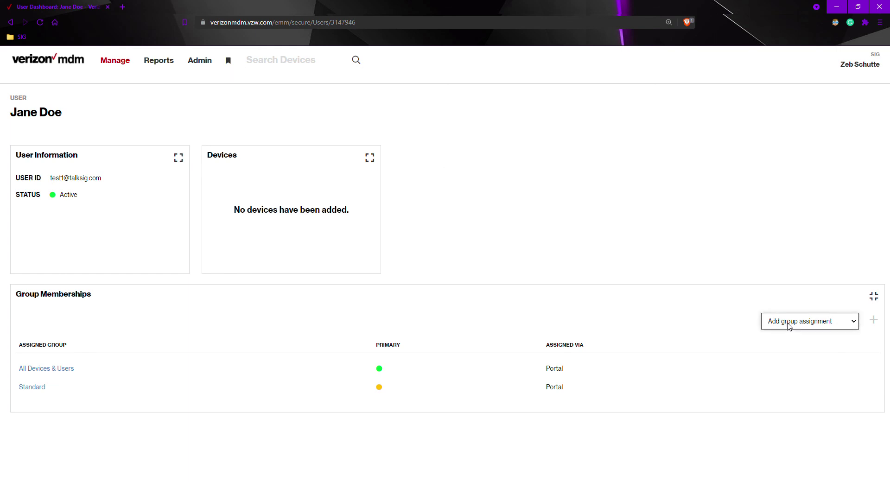
{"action": "left_click", "coordinate": [785, 360]}
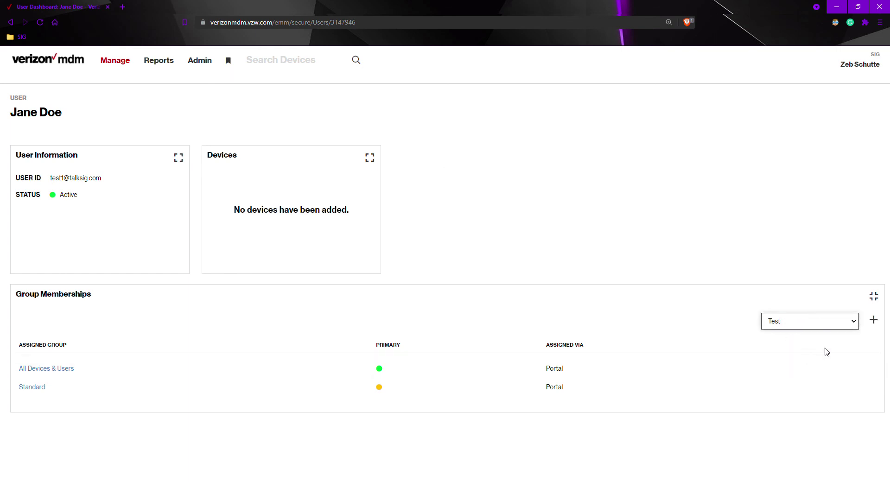
{"action": "left_click", "coordinate": [873, 320]}
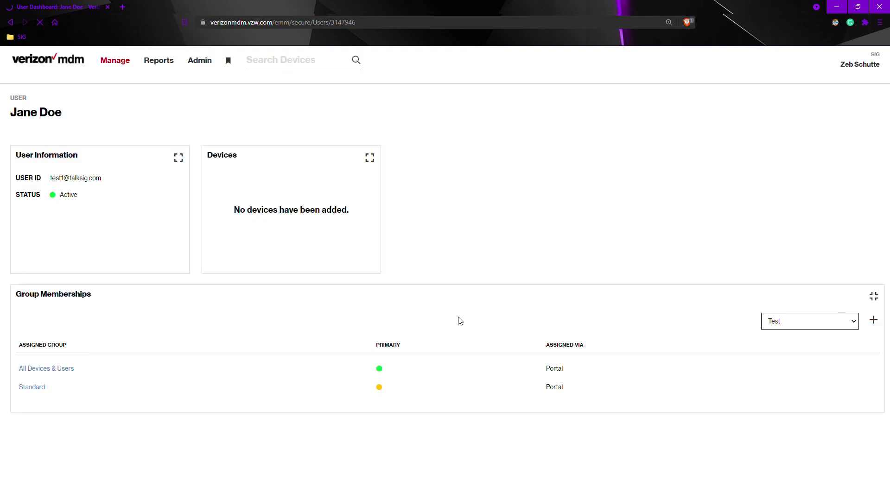